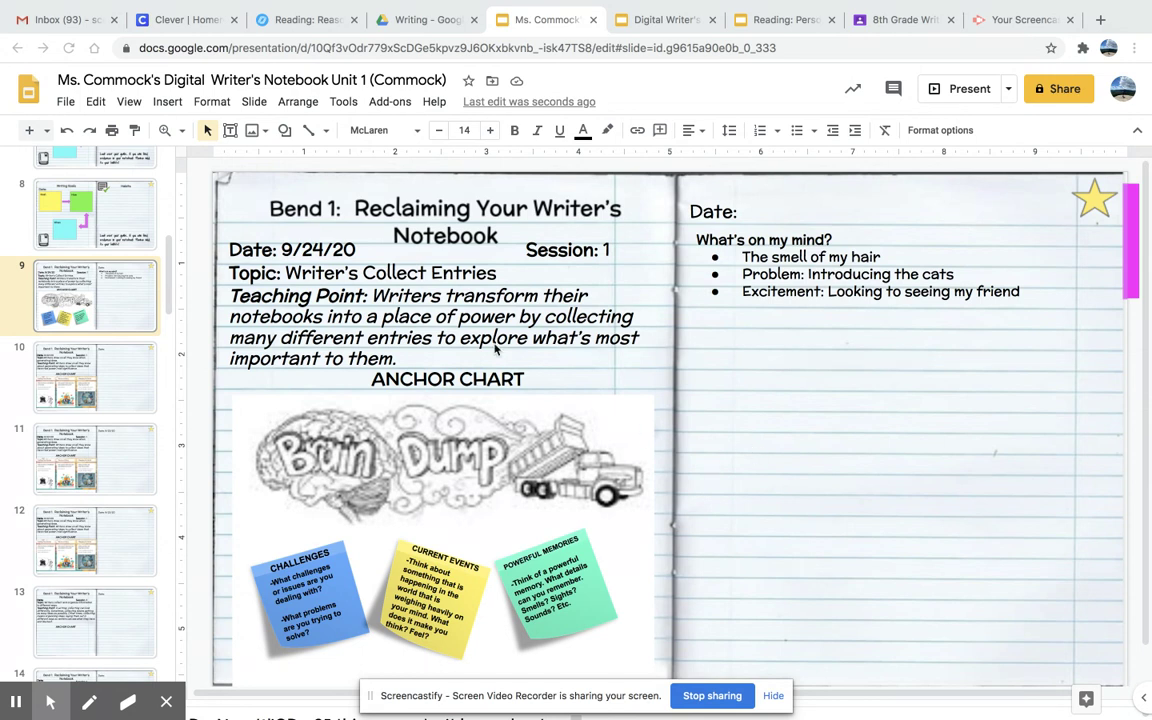
Review the Date, Session: 1, Topic and Teaching Point text on slide 9.
left_click(331, 253)
left_click(541, 245)
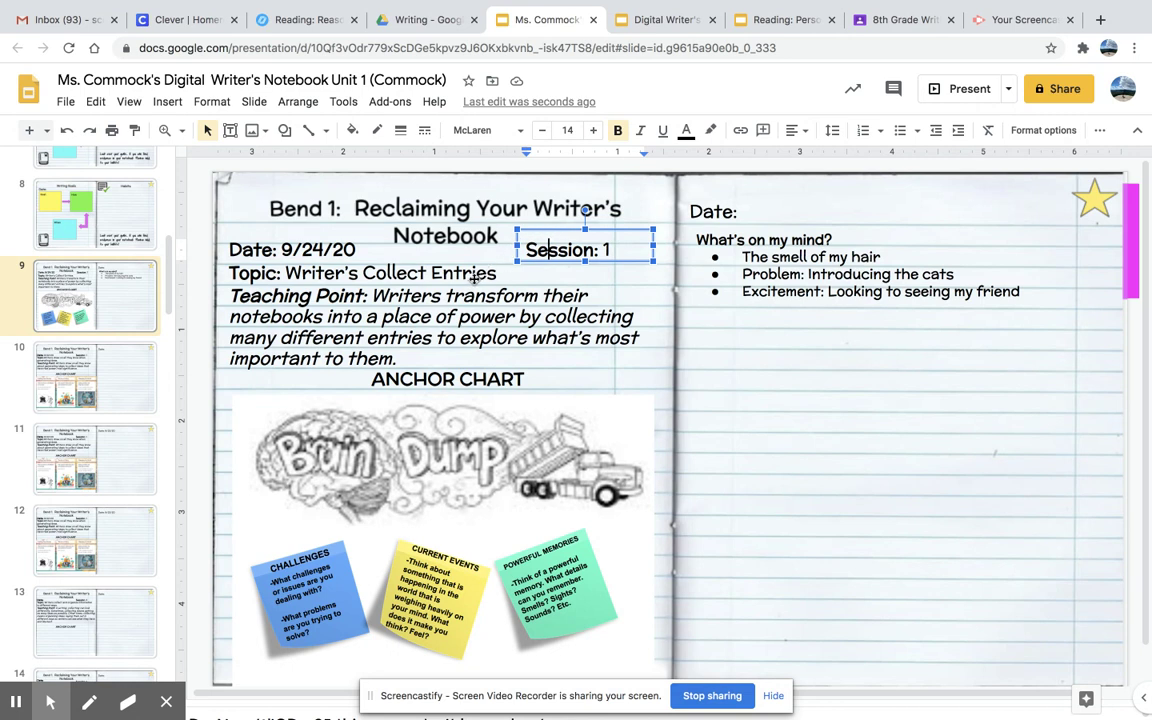
left_click(430, 262)
left_click(477, 263)
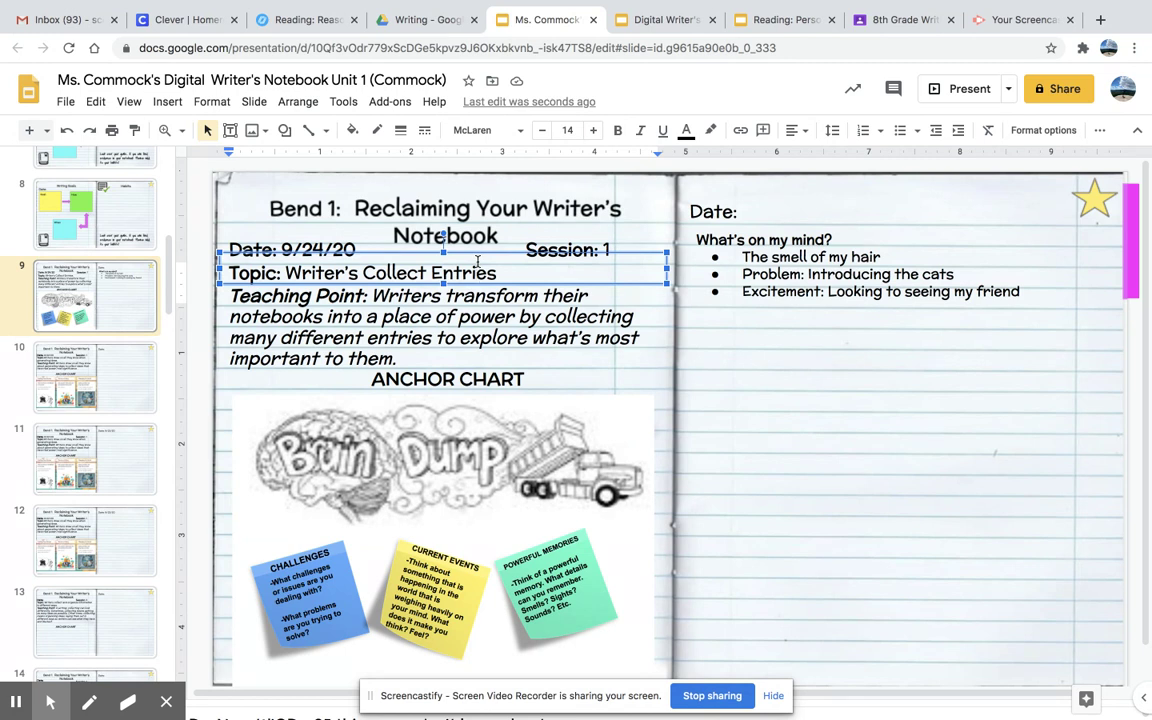
left_click(434, 316)
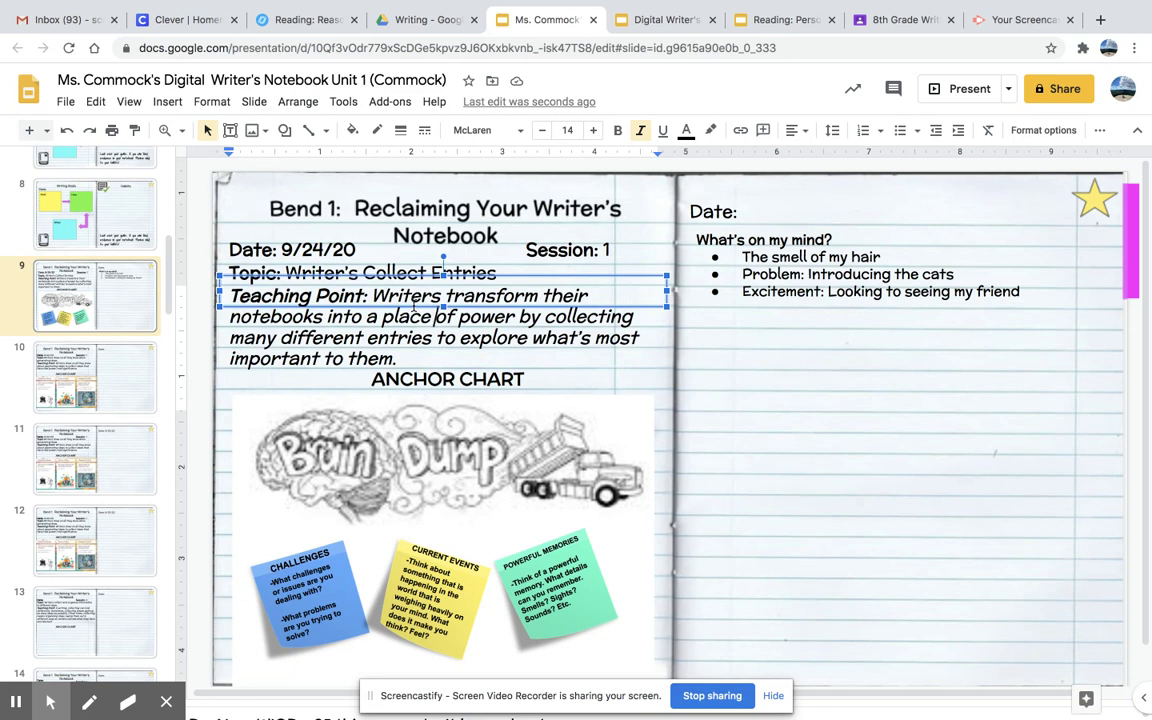
Check the anchor chart image and right-page notes, then bring up the 8th Grade Writing class.
left_click(383, 476)
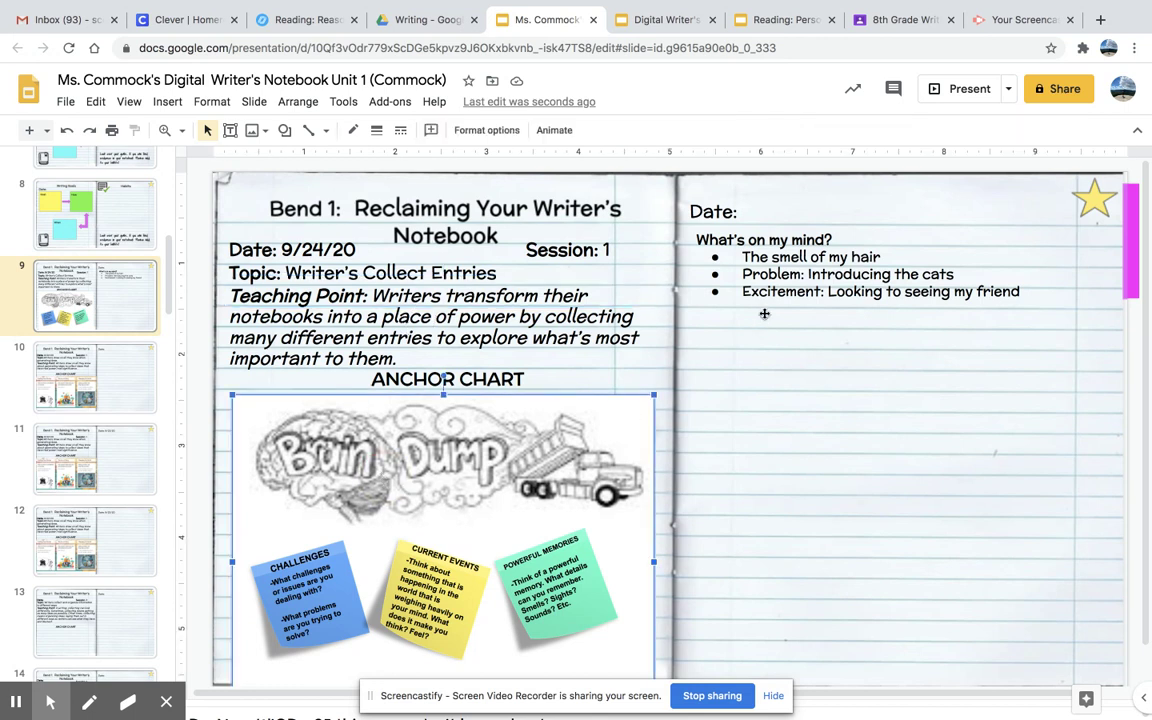
left_click(778, 257)
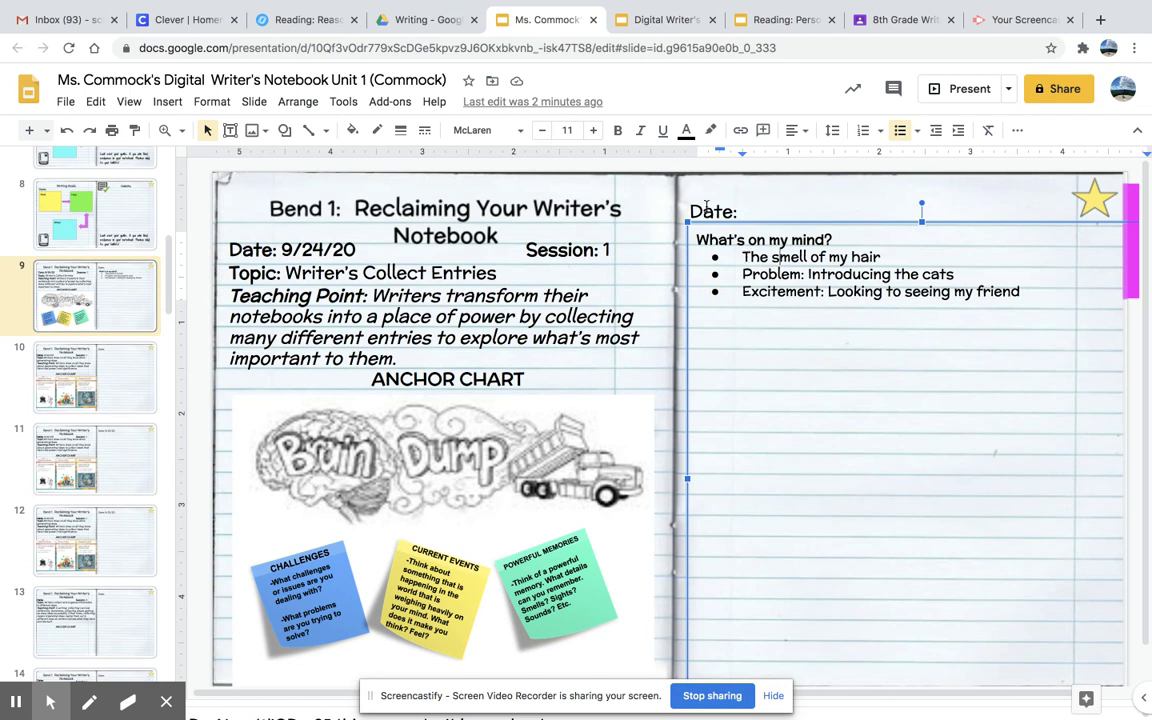
left_click(879, 24)
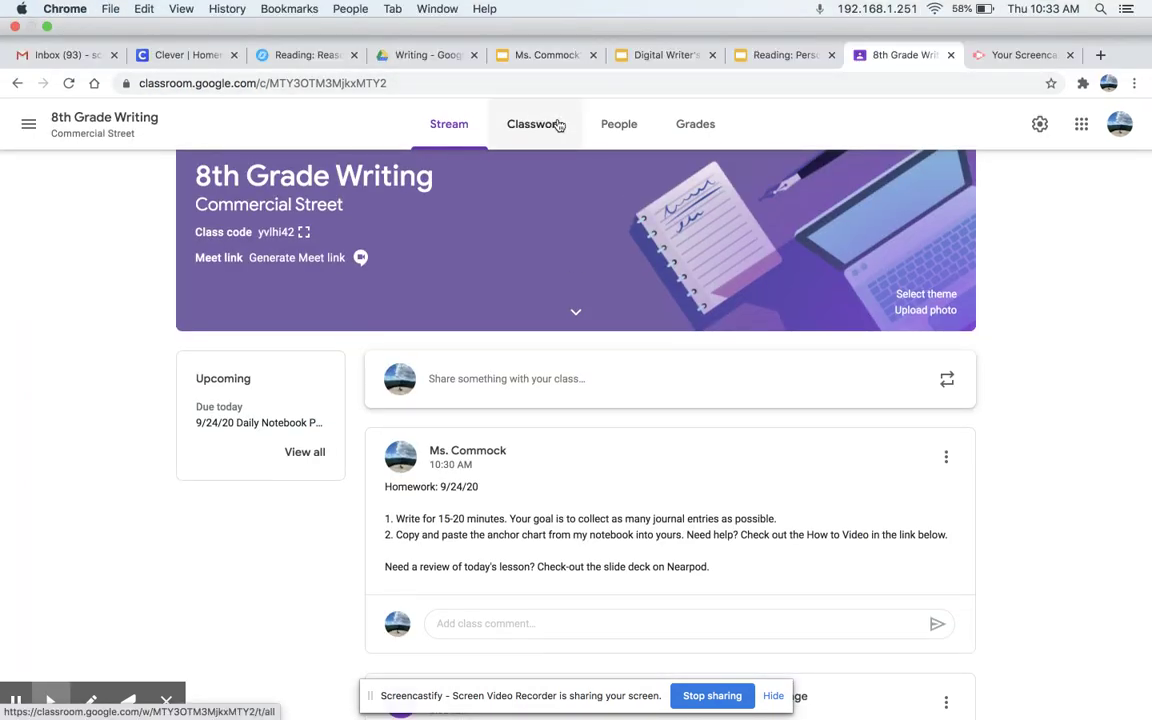
From Classwork, expand the 9/24/20 Daily Notebook Page assignment and open its attached slides.
left_click(551, 58)
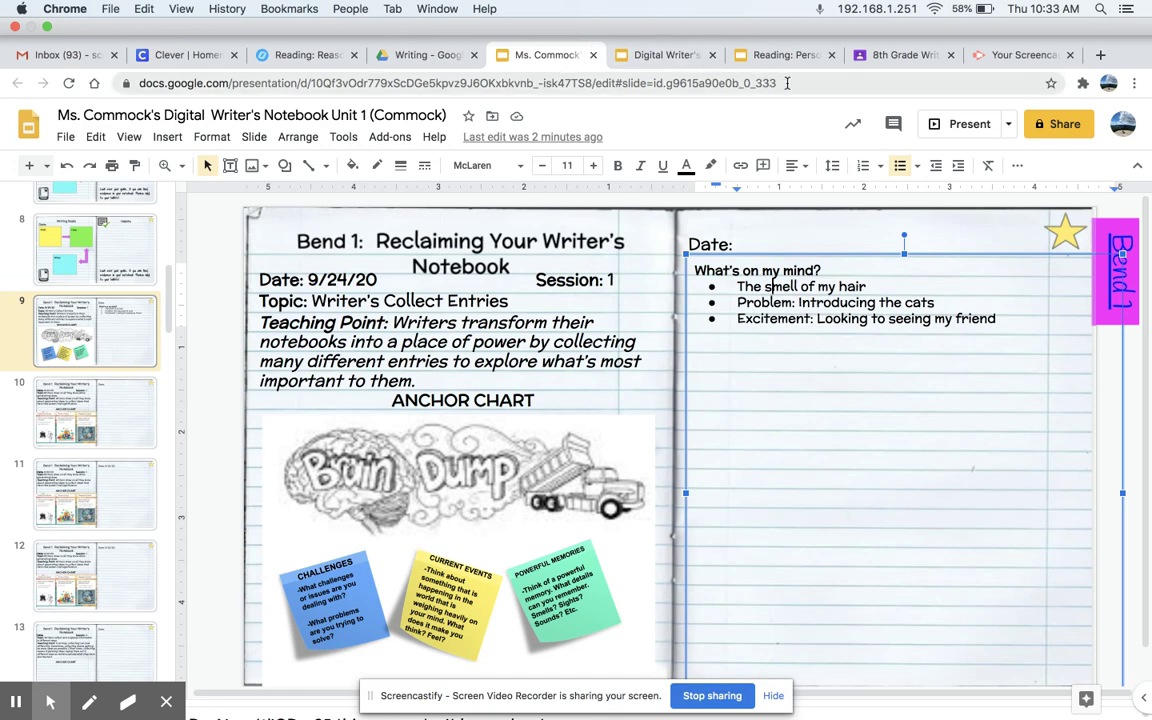
left_click(883, 62)
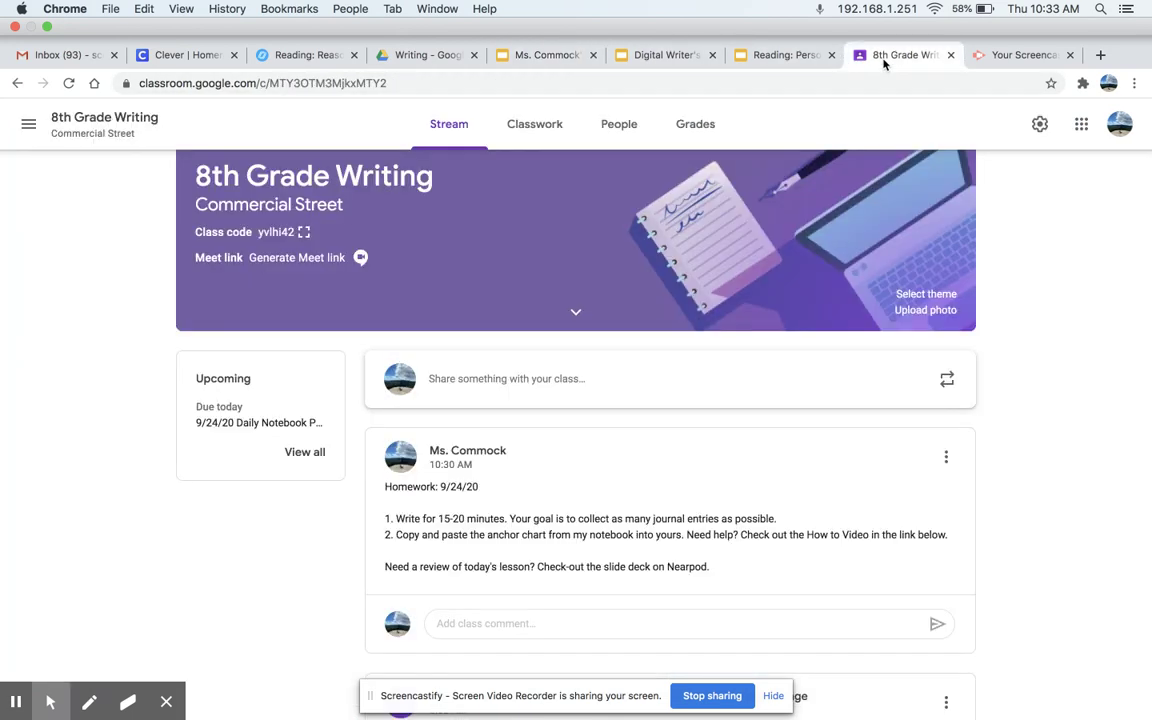
left_click(549, 118)
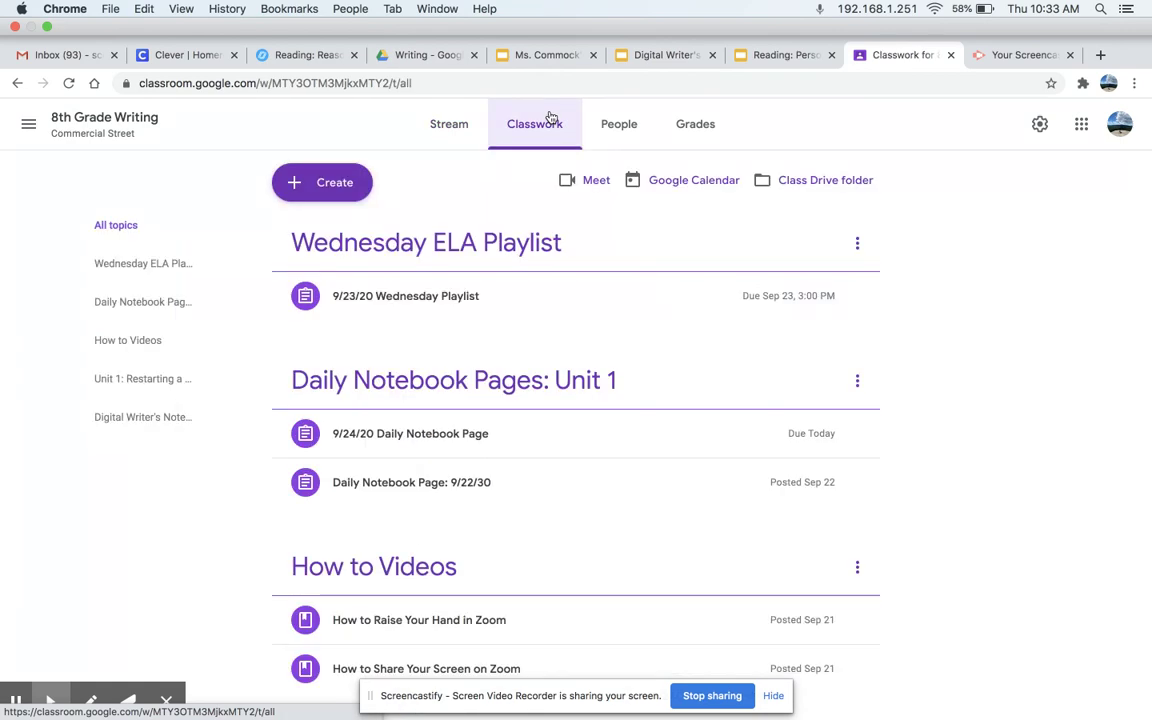
scroll(502, 316, "down", 5)
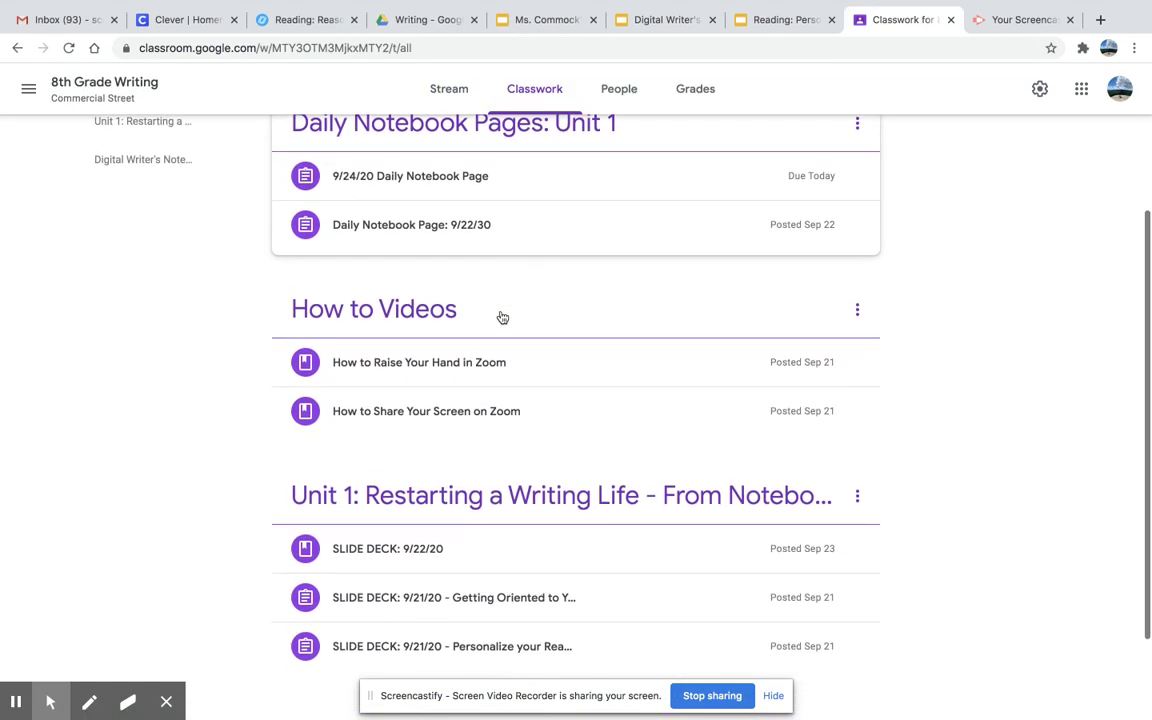
scroll(502, 316, "up", 3)
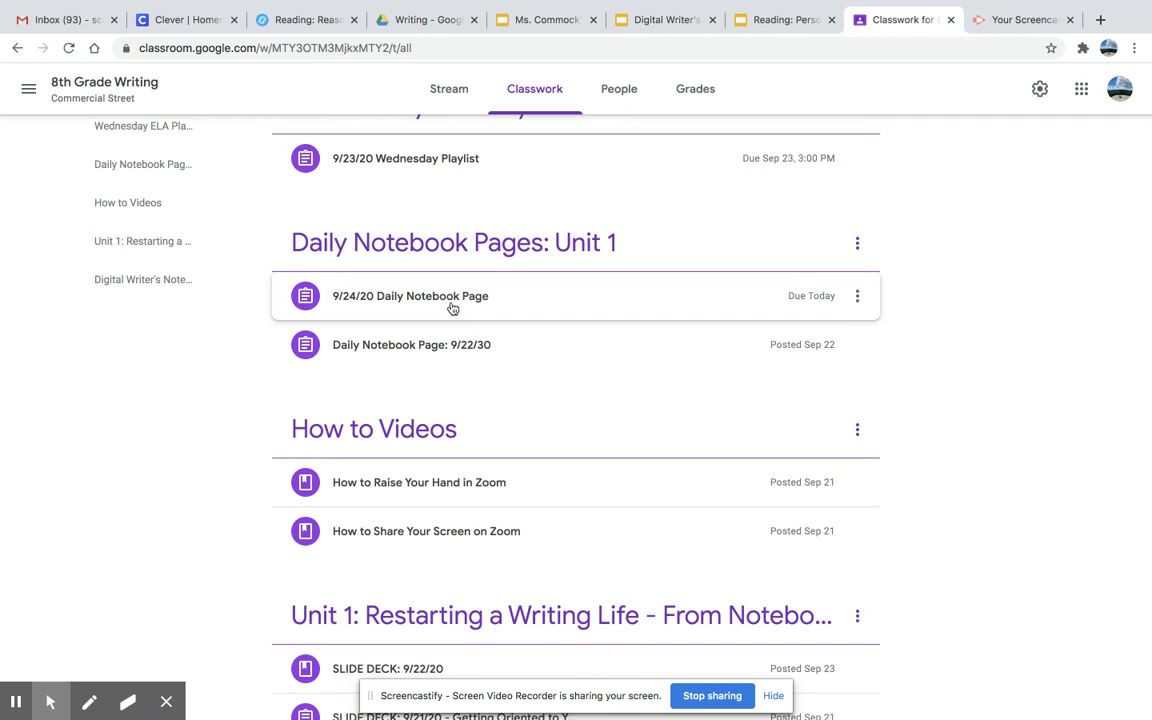
left_click(452, 309)
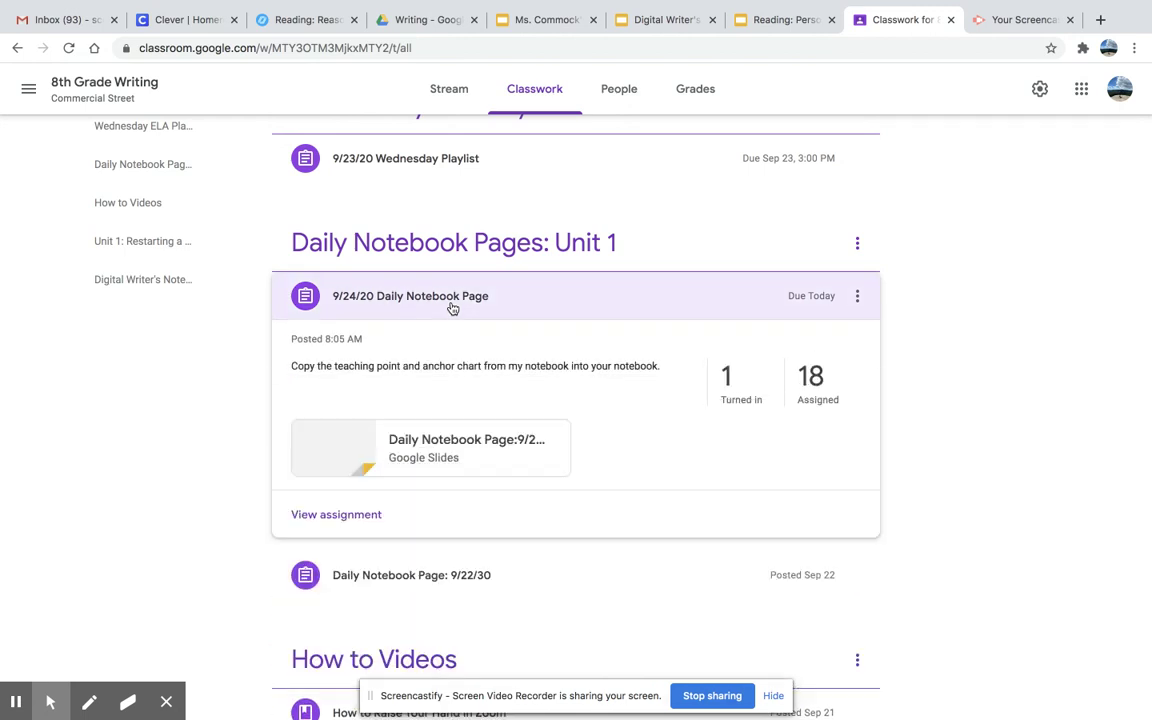
left_click(439, 438)
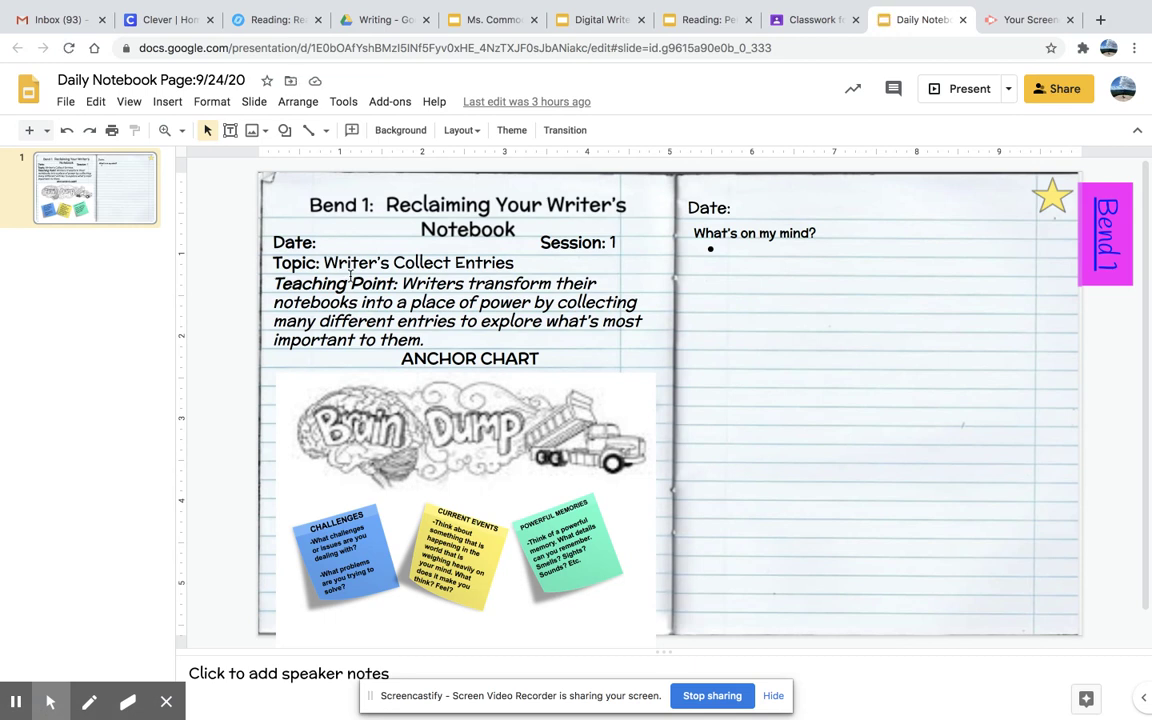
Select the Teaching Point sentence on the Daily Notebook Page:9/24/20 slide.
left_click(398, 284)
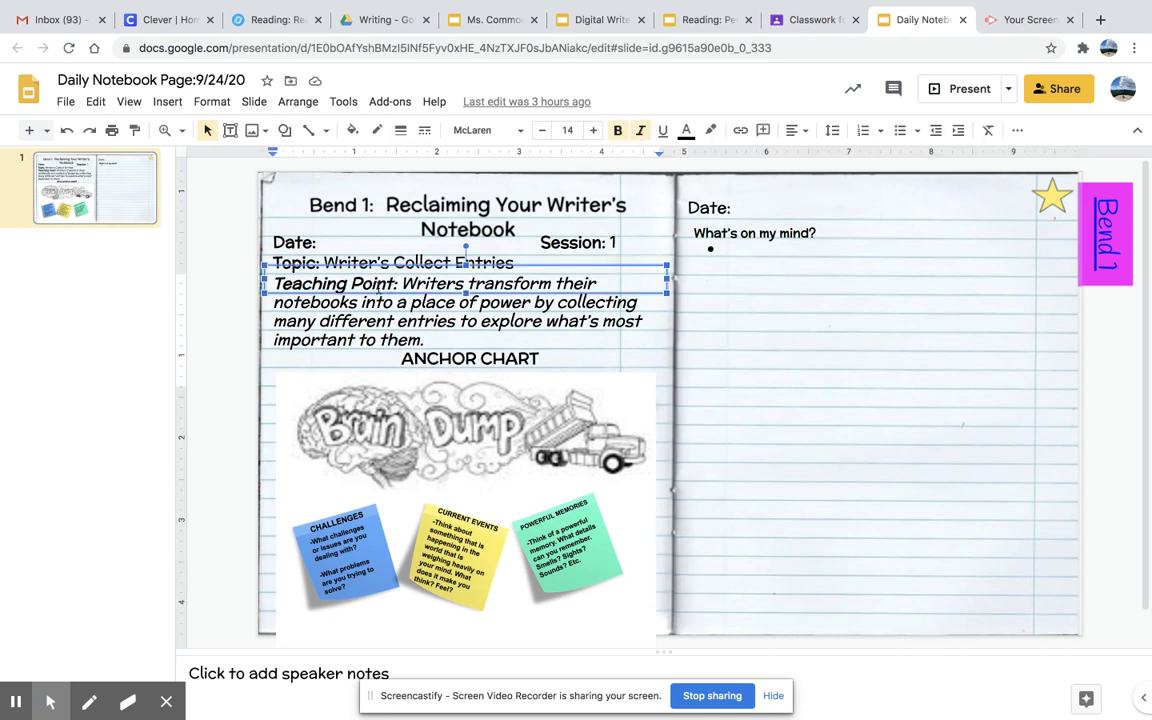
left_click_drag(401, 285, 465, 339)
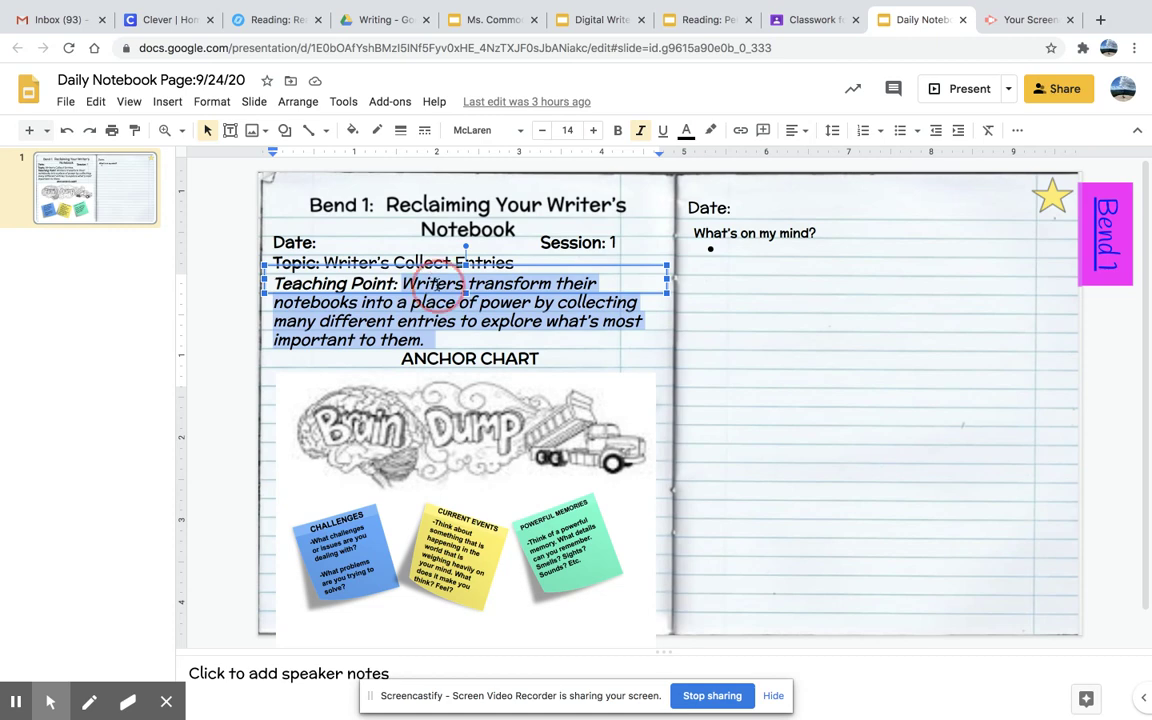
key("super+Tab")
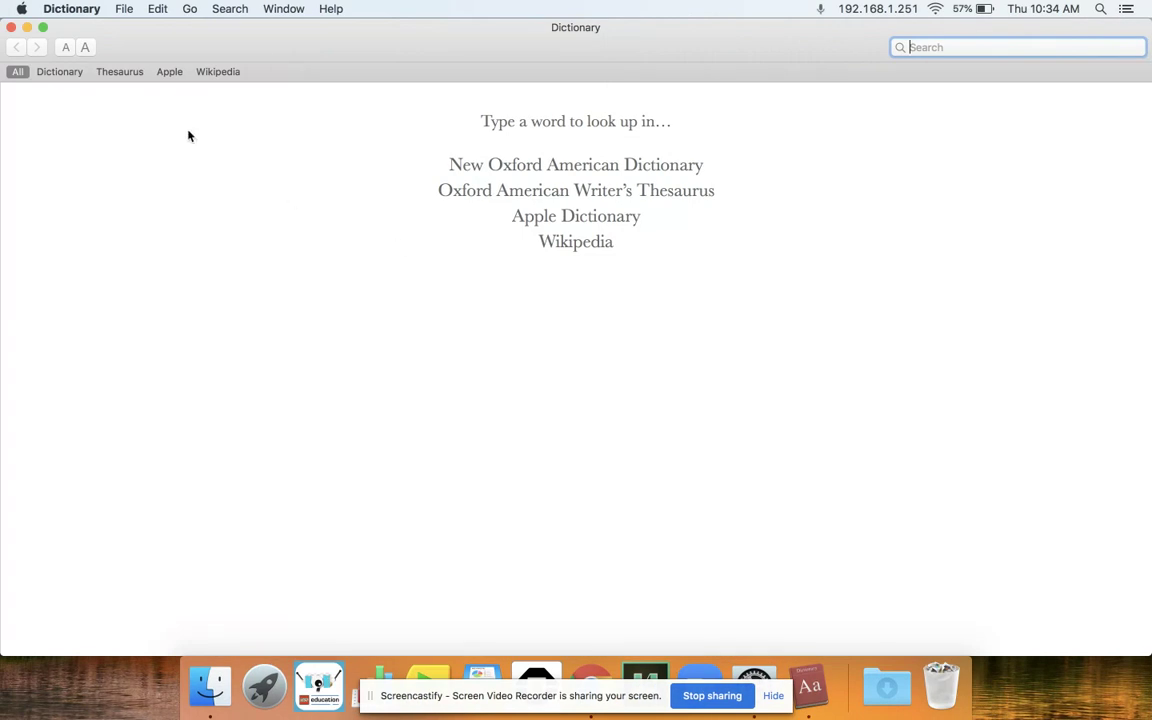
Return from the Dictionary window to the browser and reselect the Teaching Point from 'Writers' to 'them.'.
left_click(43, 27)
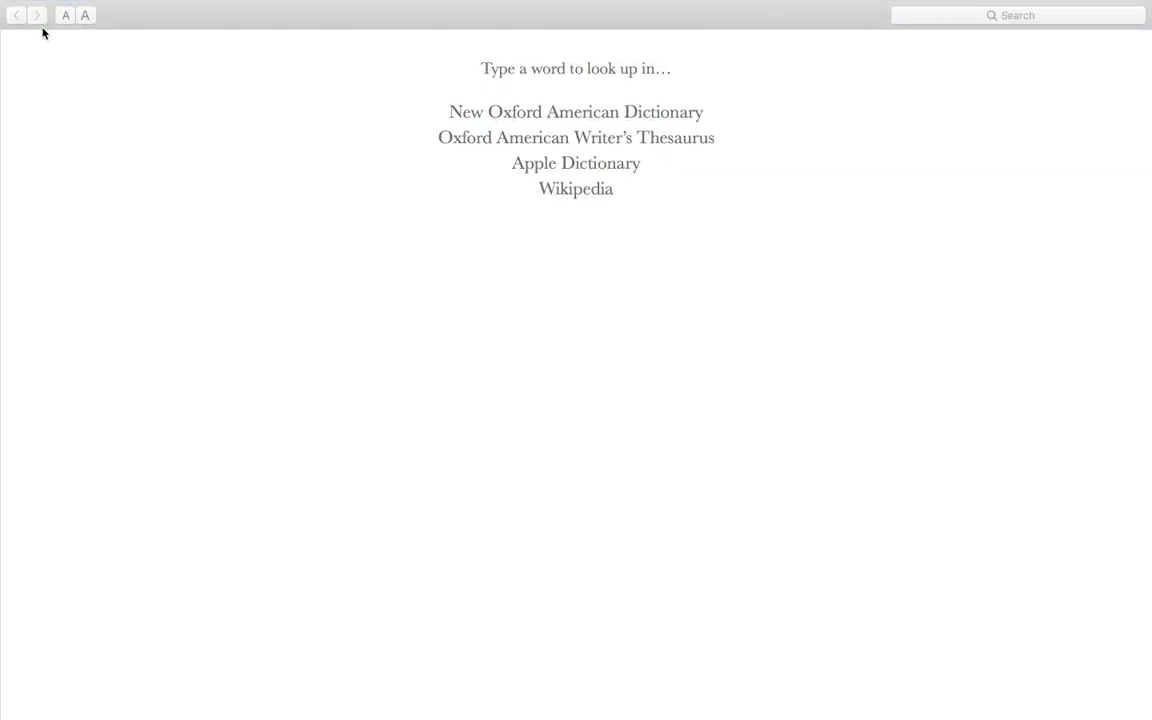
key("F4")
key("ctrl+Up")
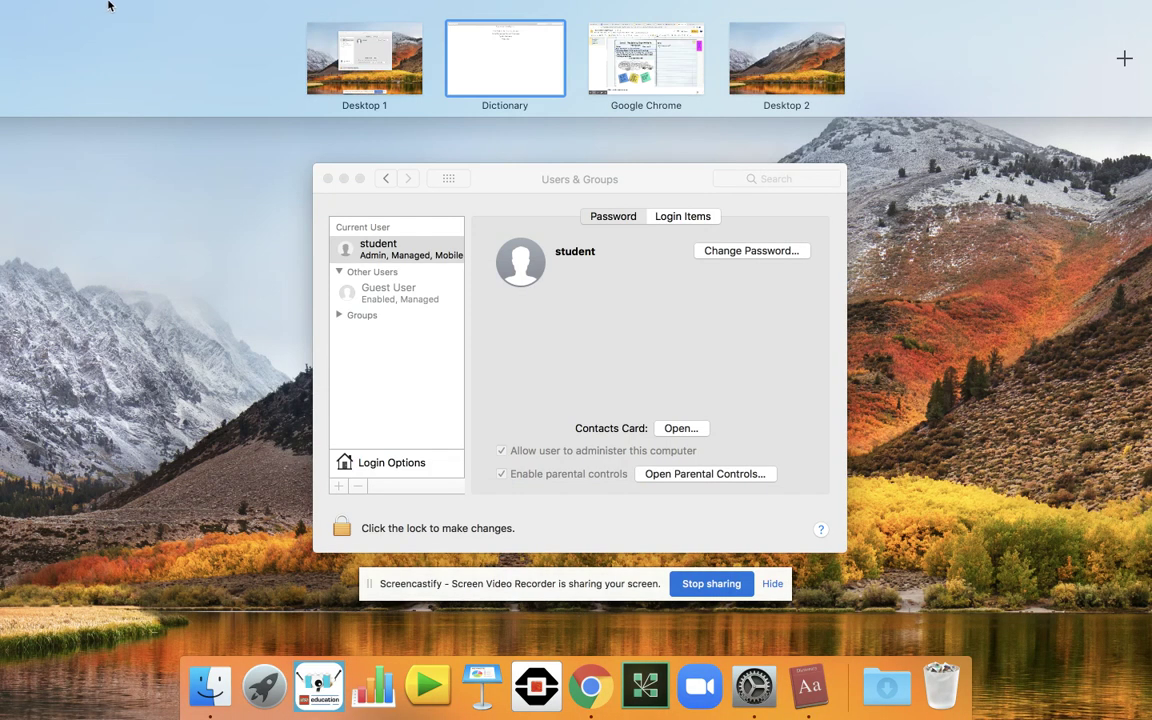
left_click(586, 62)
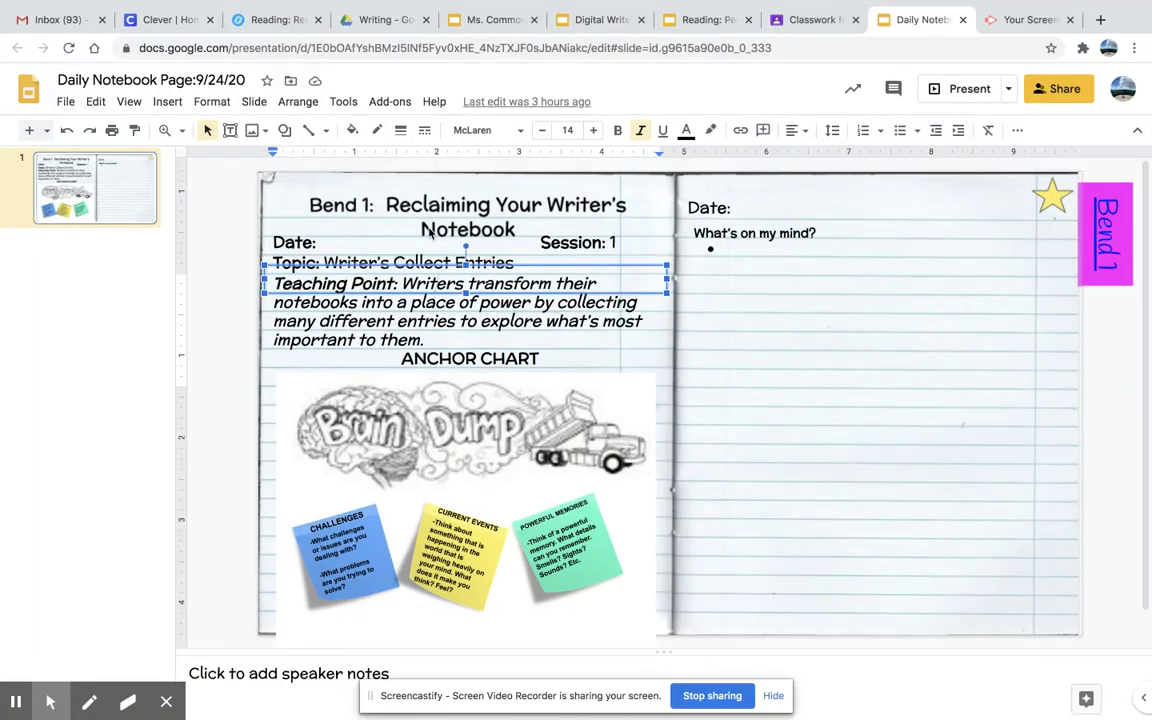
left_click(402, 276)
left_click_drag(401, 280, 437, 340)
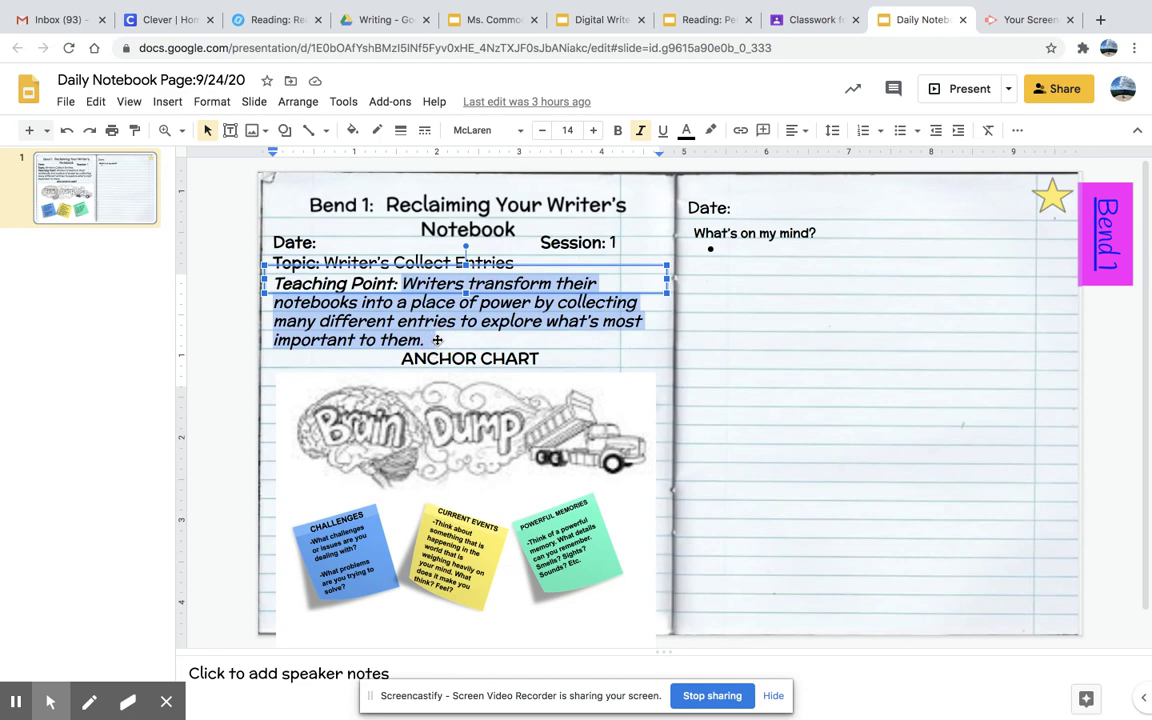
On slide 9, add an empty line below the Teaching Point and delete the old Brain Dump image.
left_click(458, 22)
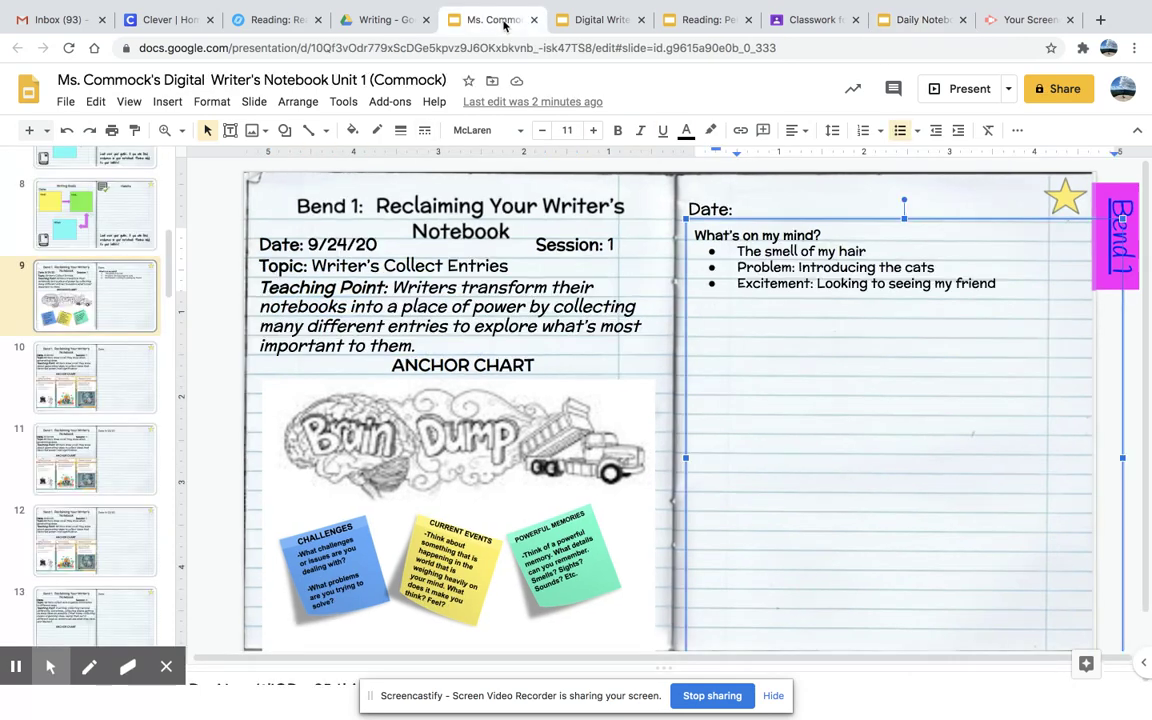
left_click_drag(419, 262, 439, 358)
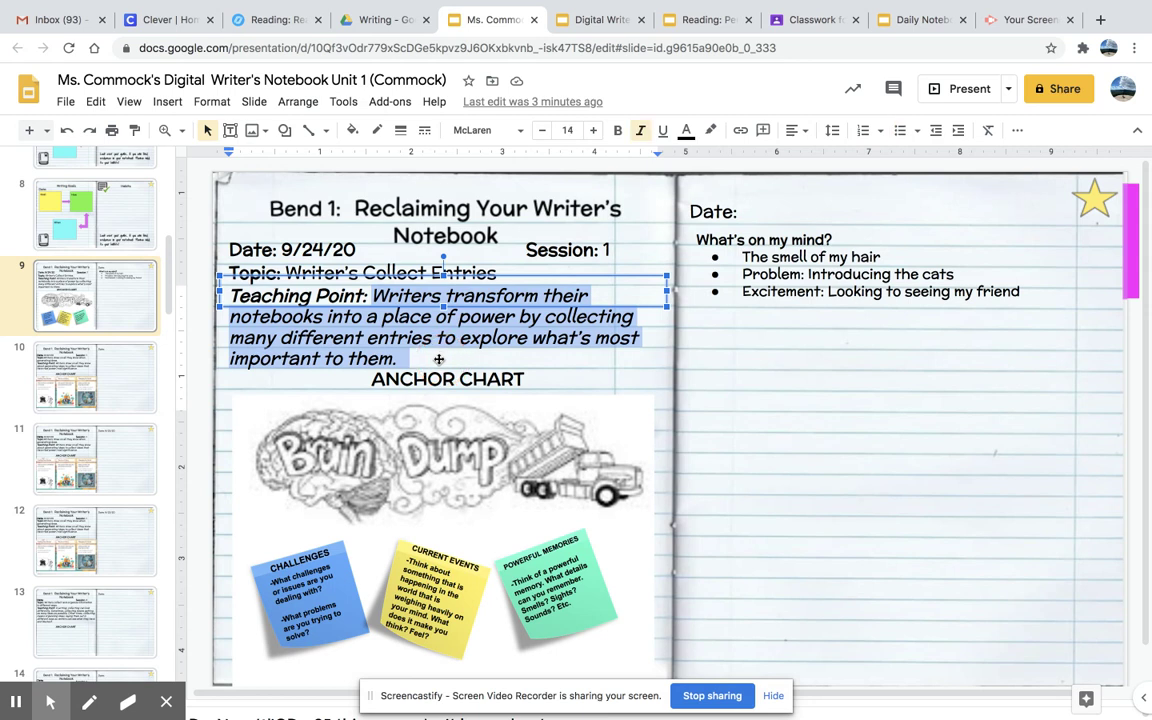
left_click(438, 358)
key("Return")
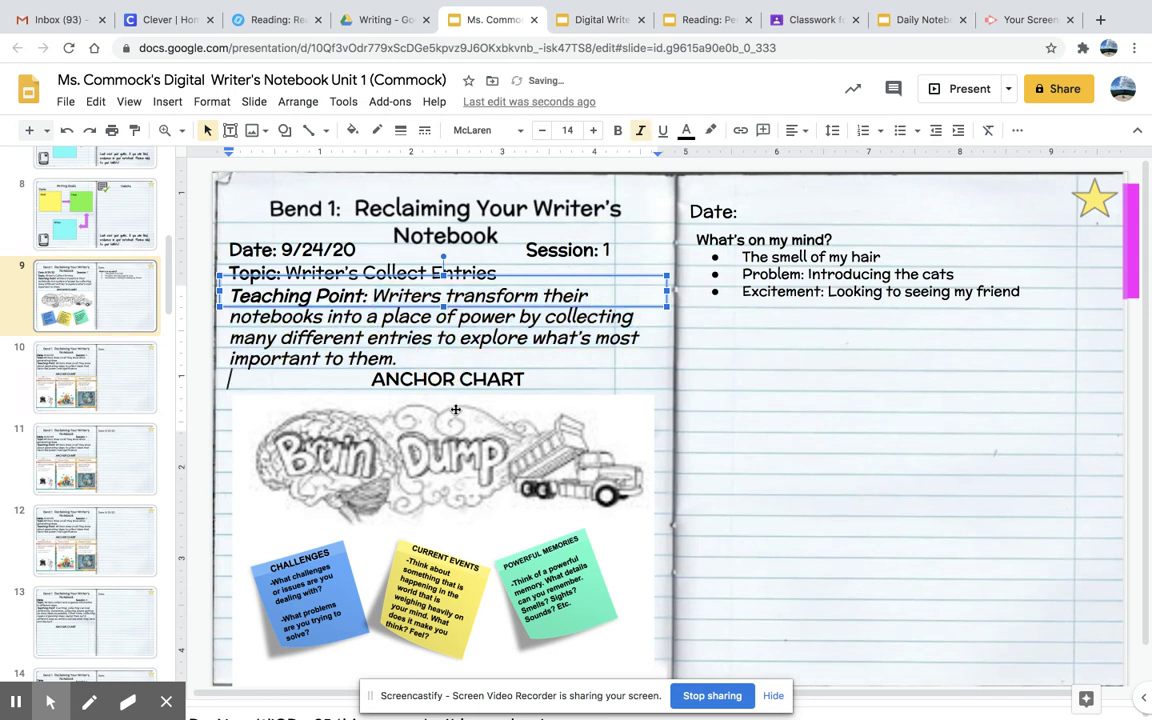
left_click(455, 409)
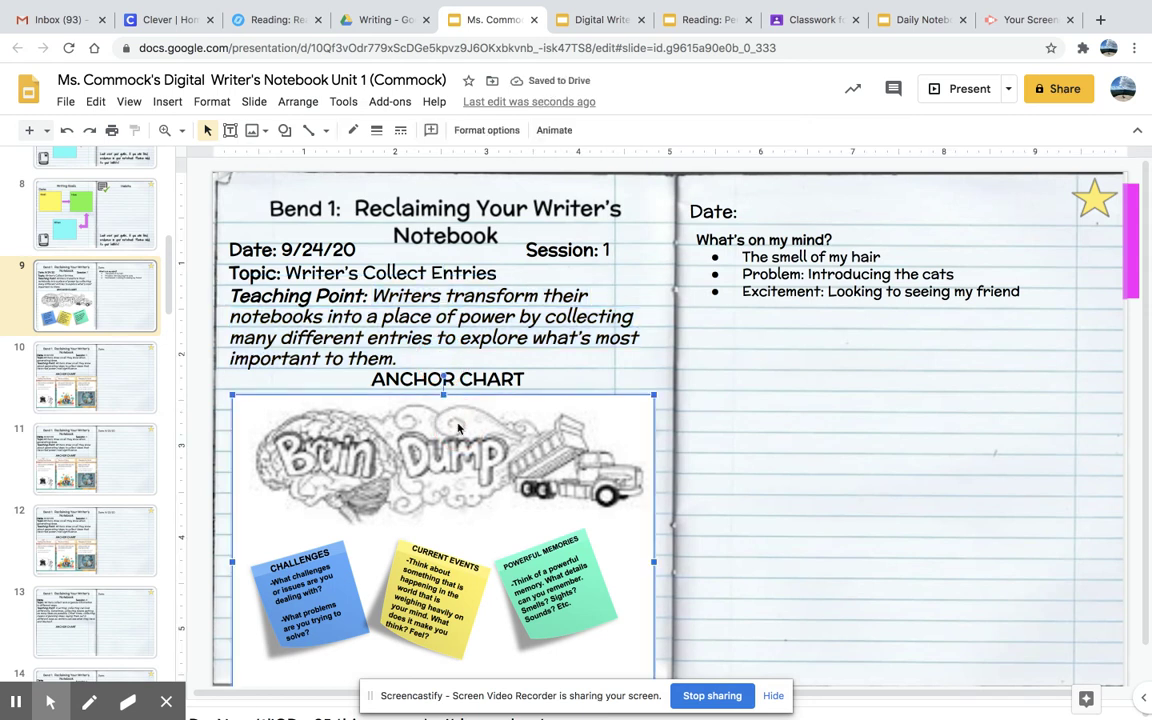
key("Delete")
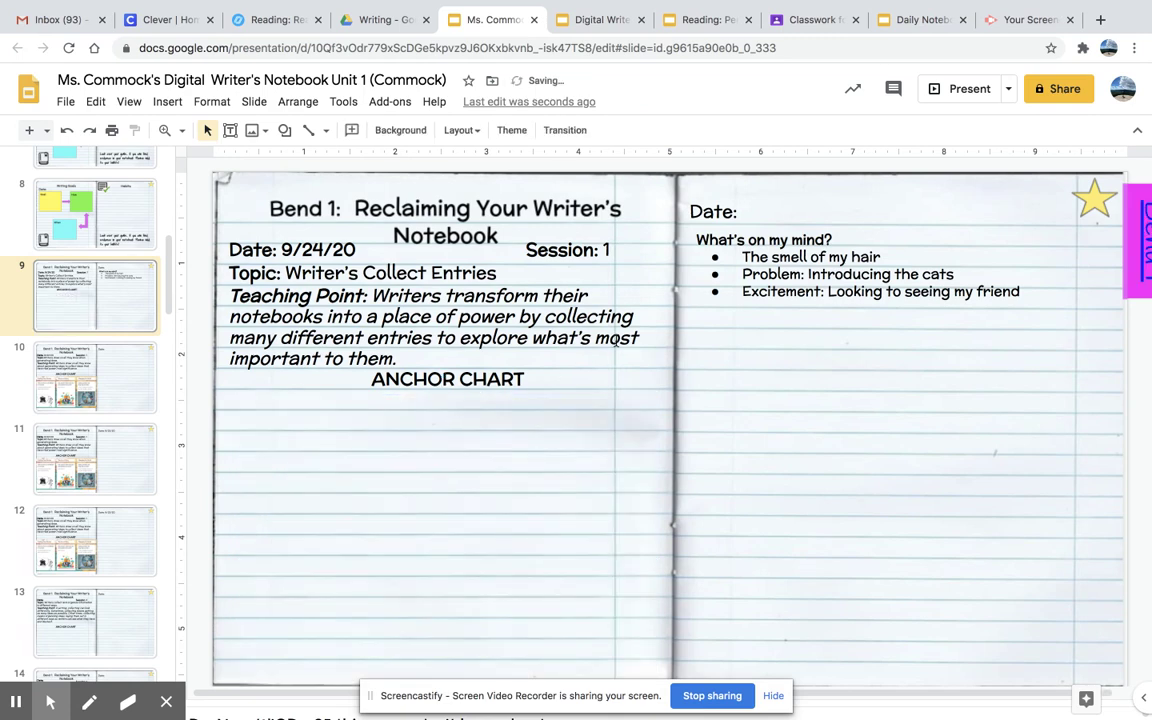
Select the Brain Dump anchor chart image in the Daily Notebook Page presentation.
left_click(895, 33)
scroll(653, 298, "down", 1)
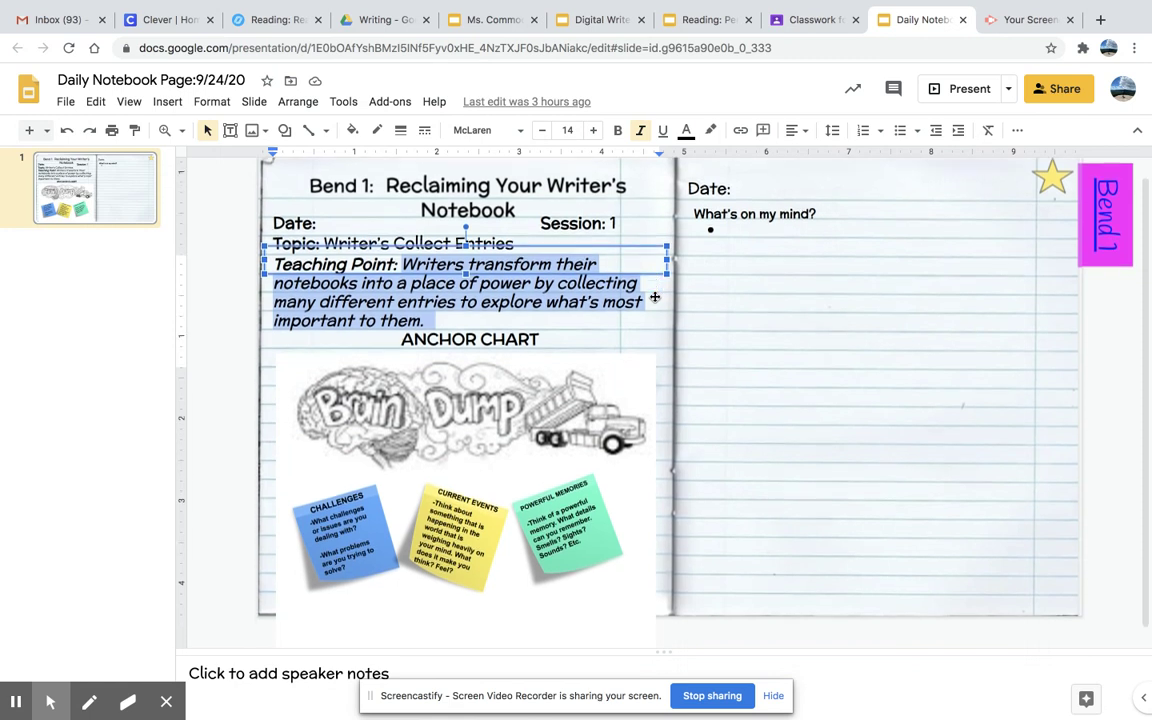
left_click(628, 351)
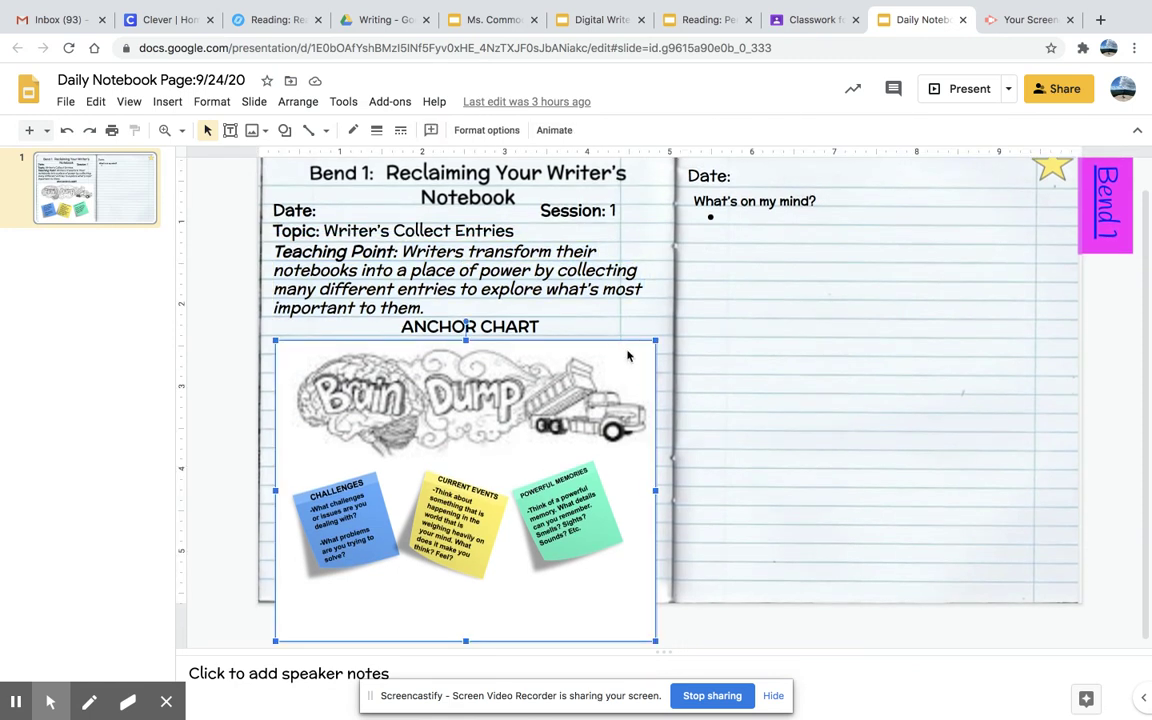
left_click(628, 355)
left_click(628, 352)
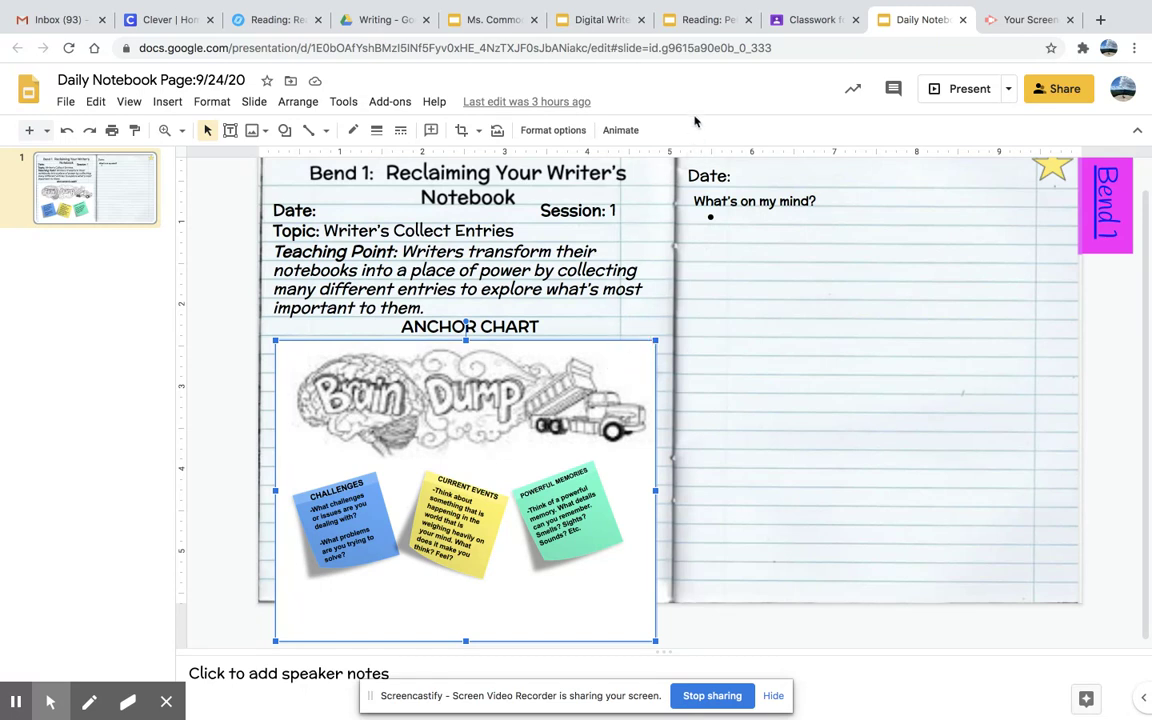
left_click(492, 22)
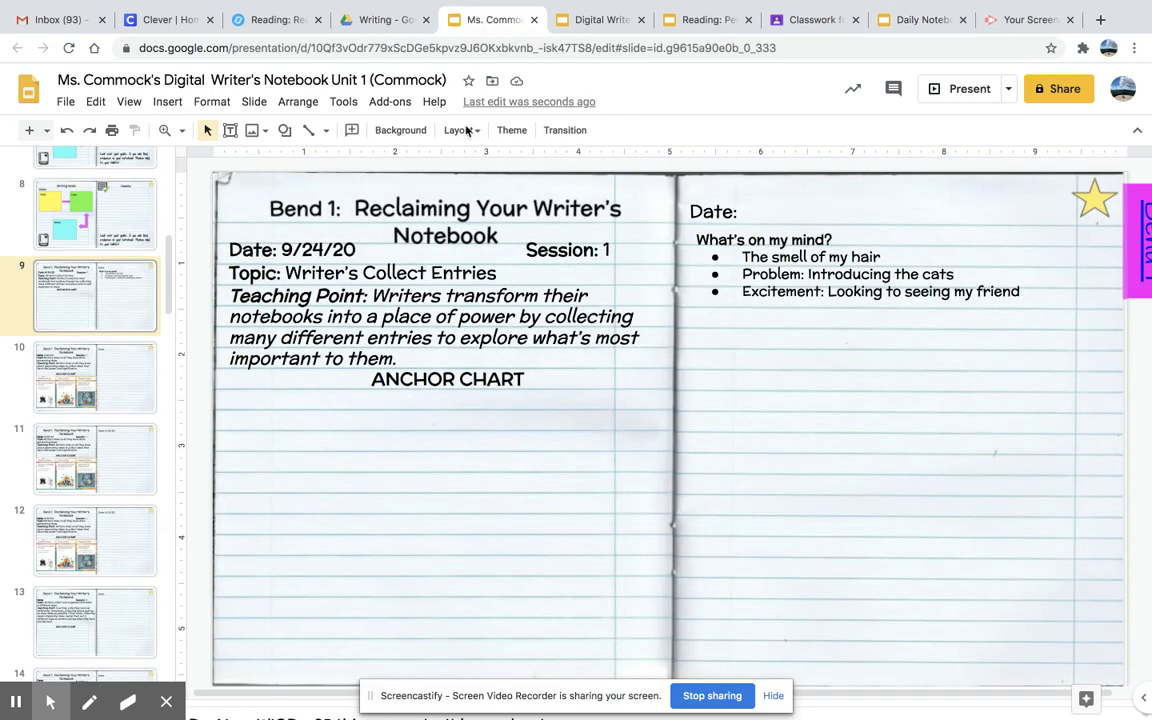
left_click(420, 426)
left_click(407, 497)
key("ctrl+v")
scroll(435, 385, "down", 5)
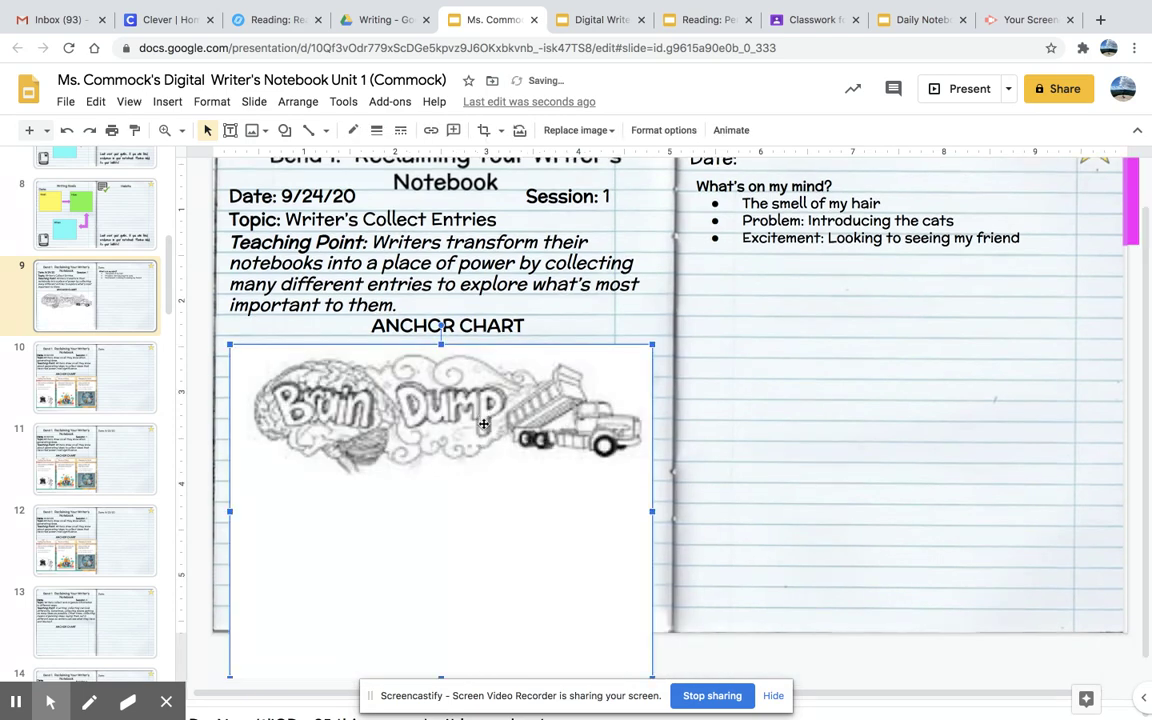
scroll(399, 460, "down", 1)
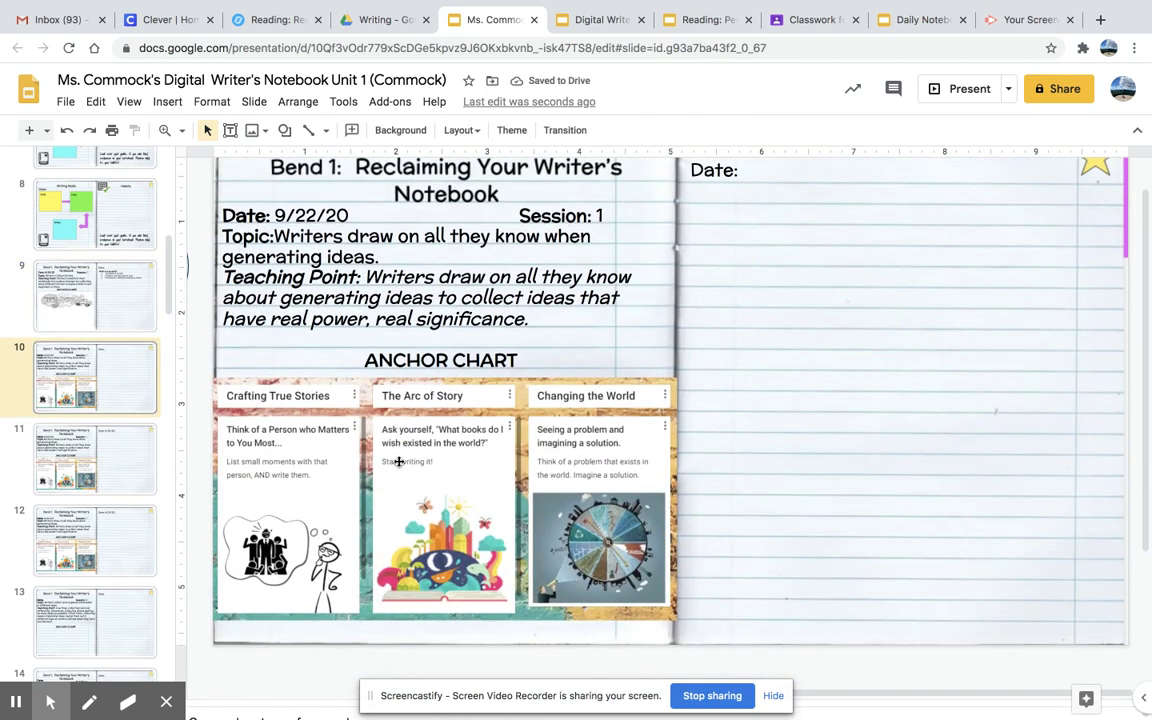
left_click(133, 307)
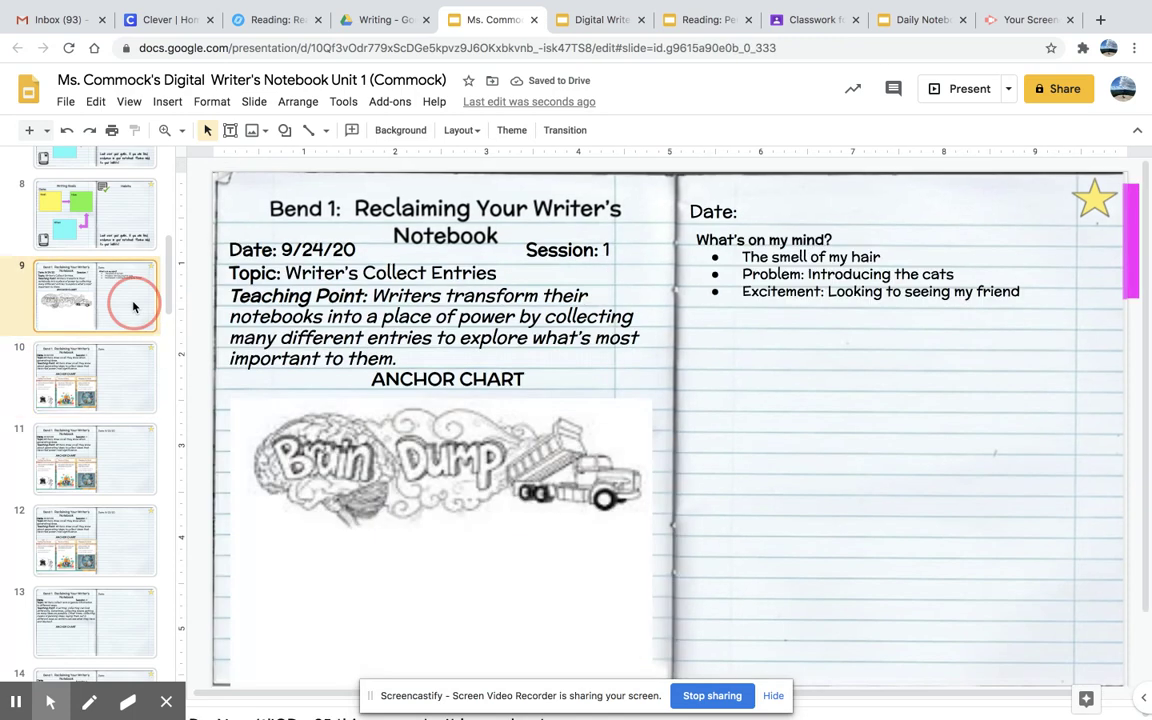
left_click(238, 409)
left_click_drag(231, 399, 262, 423)
left_click_drag(312, 474, 297, 458)
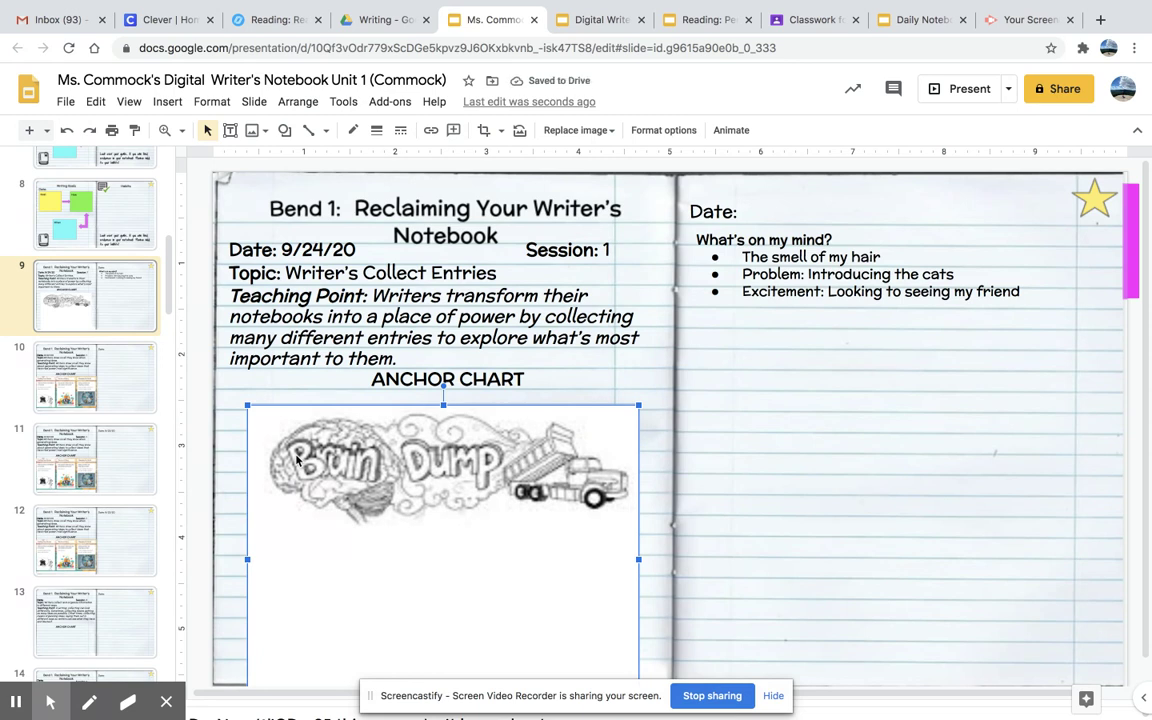
key("Delete")
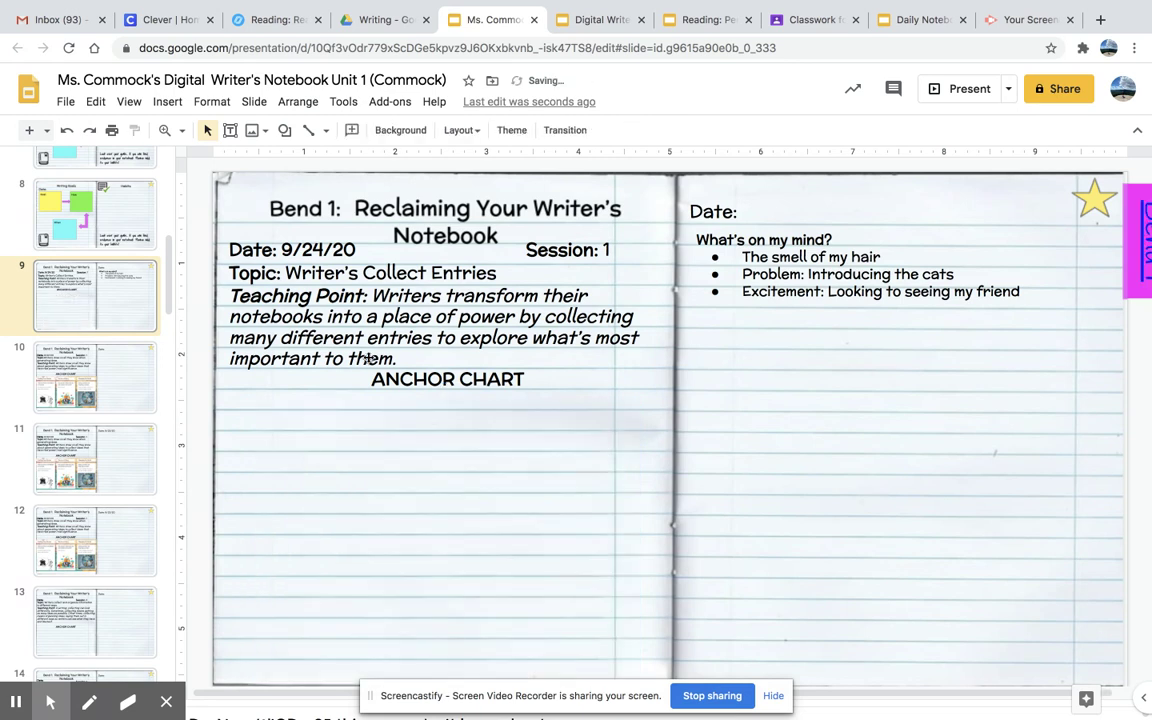
Paste the full Brain Dump anchor chart onto slide 9 and shrink it slightly.
left_click(900, 27)
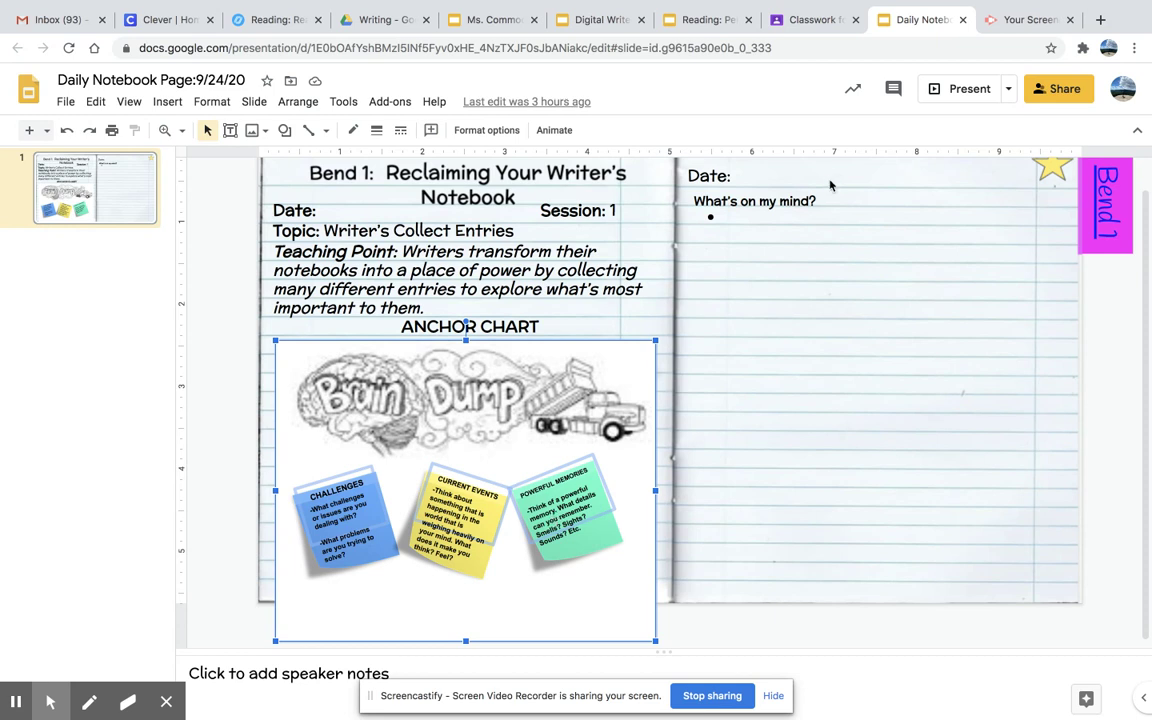
left_click(512, 18)
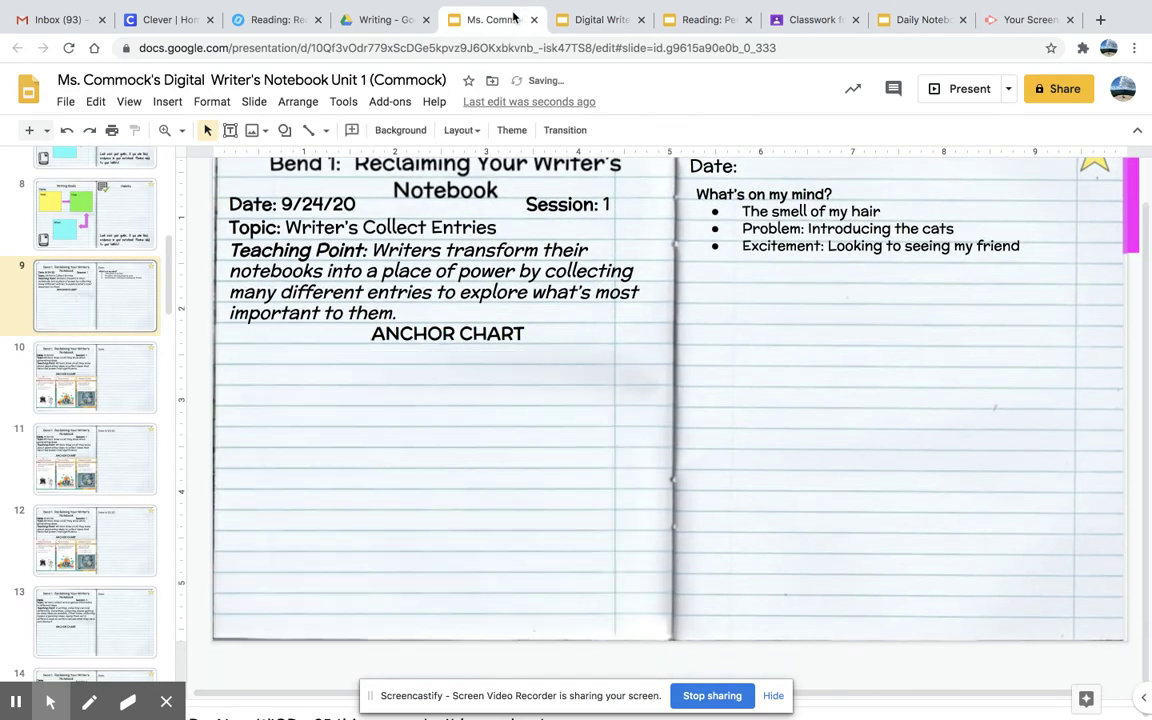
key("ctrl+v")
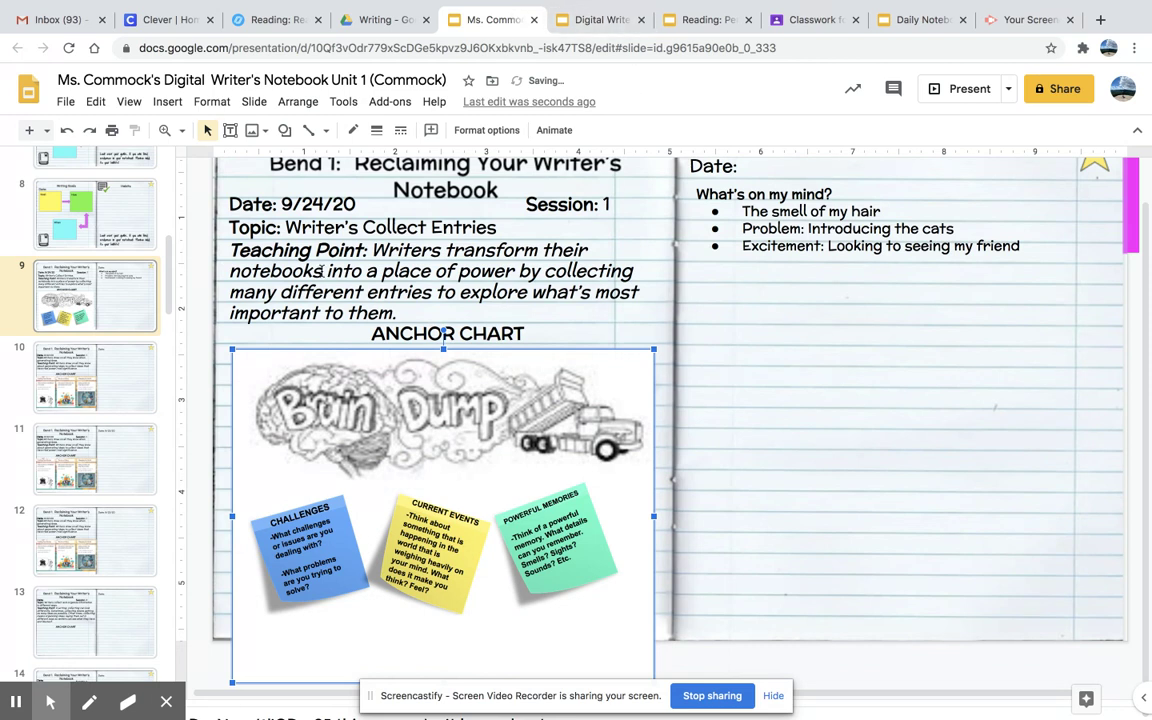
left_click_drag(232, 349, 234, 351)
scroll(574, 355, "up", 1)
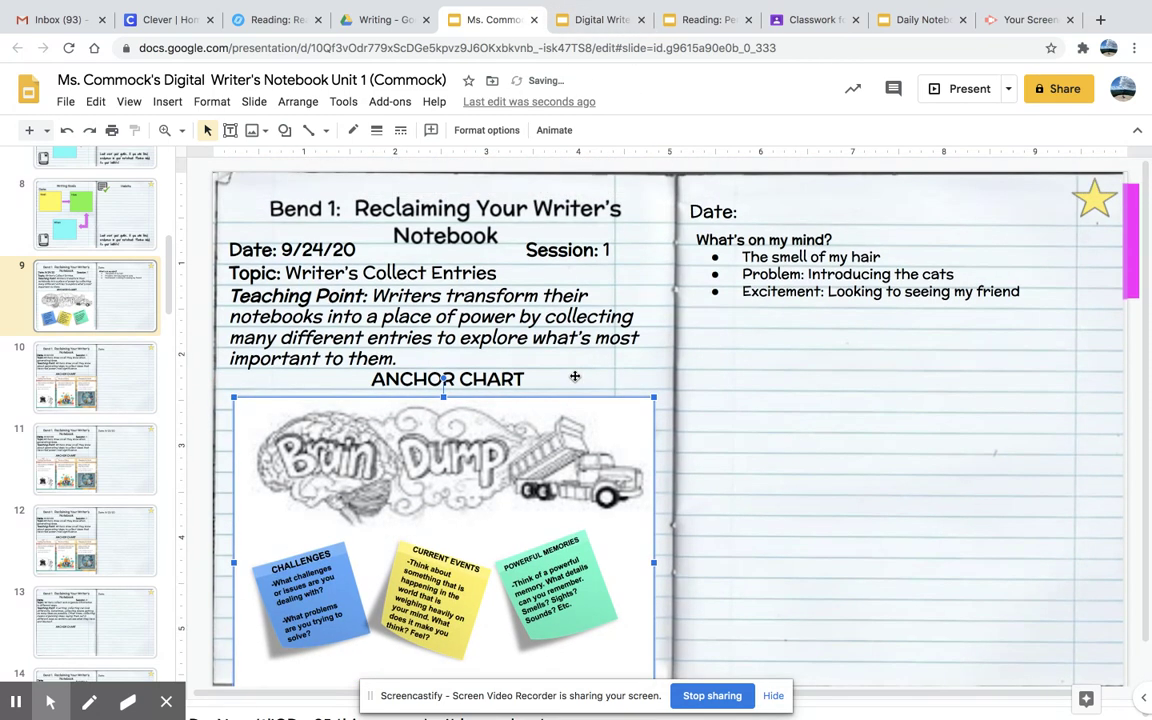